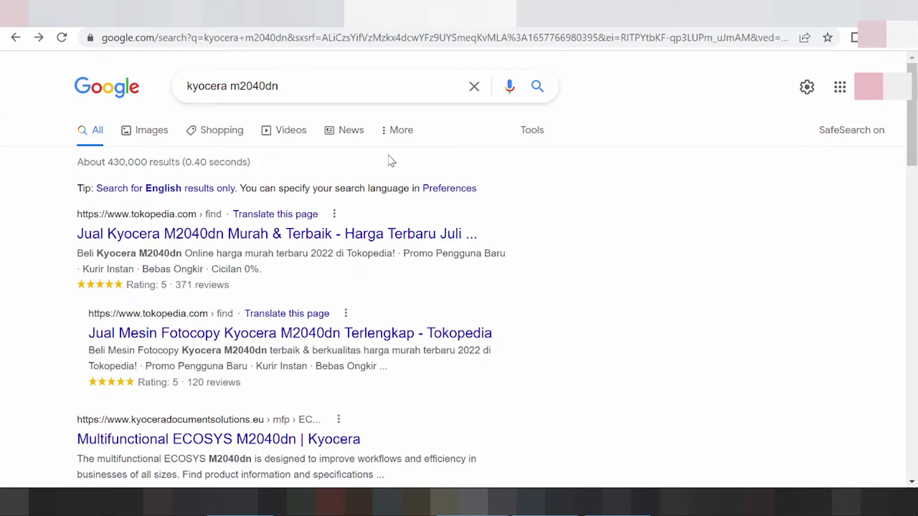
- Extend the Google query with 'driver download' and run the search
{"action": "left_click", "coordinate": [282, 86]}
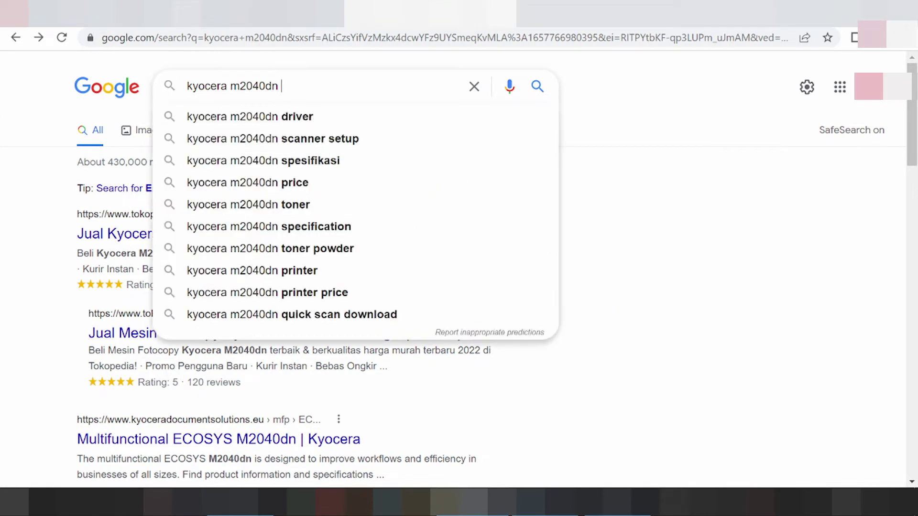
{"action": "type", "text": "driver down"}
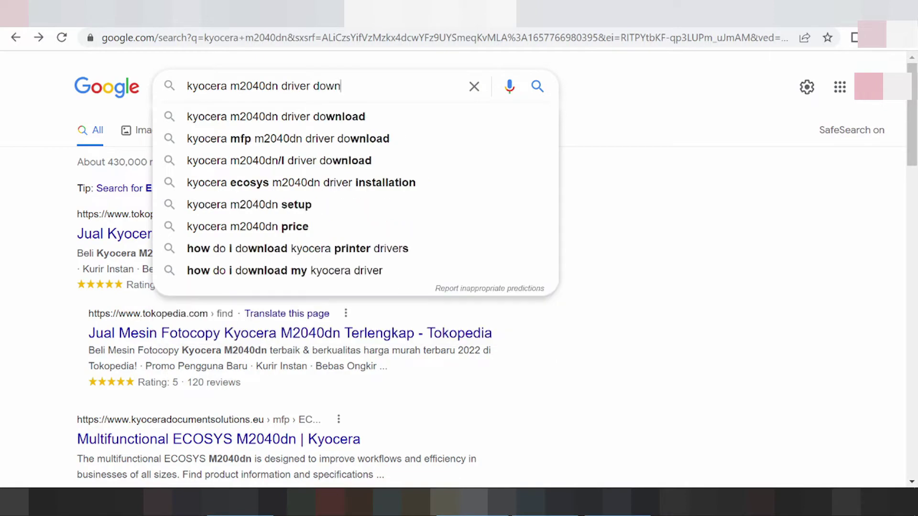
{"action": "type", "text": "load"}
{"action": "key", "text": "Return"}
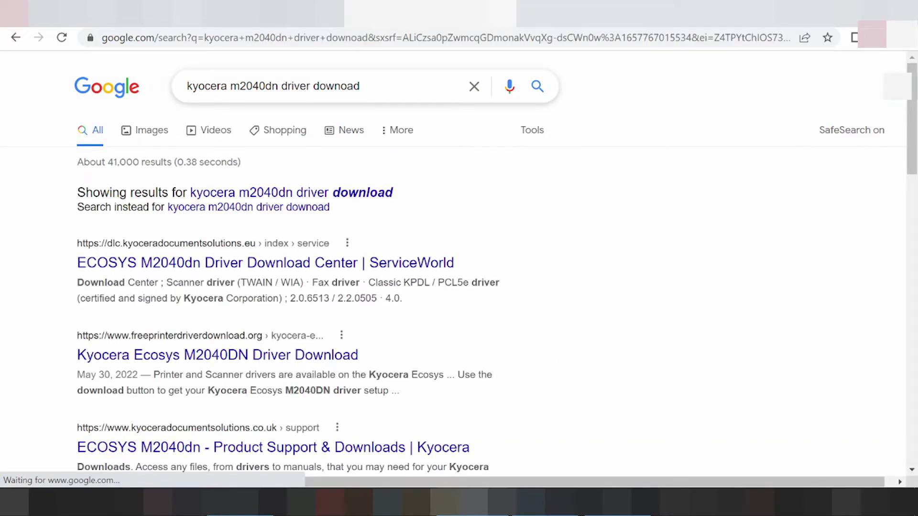
- Correct the typo 'downoad' to 'download', resubmit, and scroll to the Kyocera support result
{"action": "left_click_drag", "start_coordinate": [360, 86], "coordinate": [313, 86]}
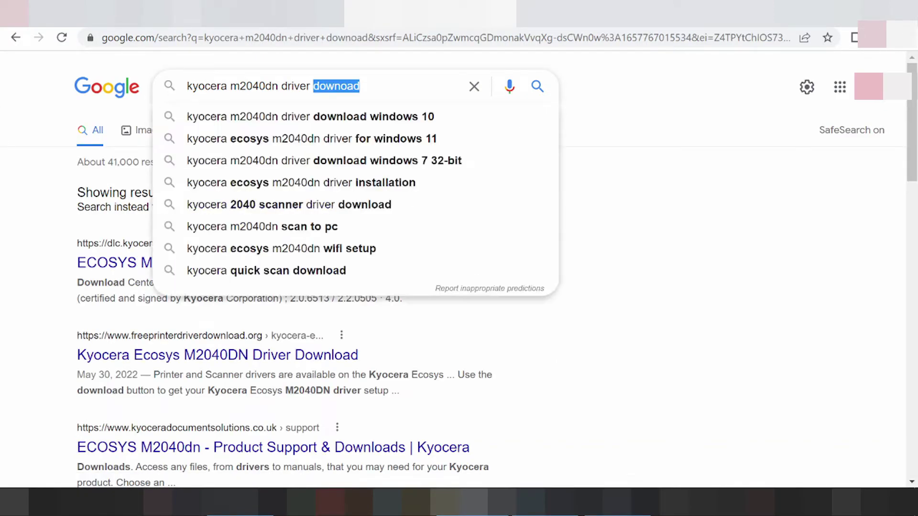
{"action": "type", "text": "o"}
{"action": "key", "text": "BackSpace"}
{"action": "type", "text": "download"}
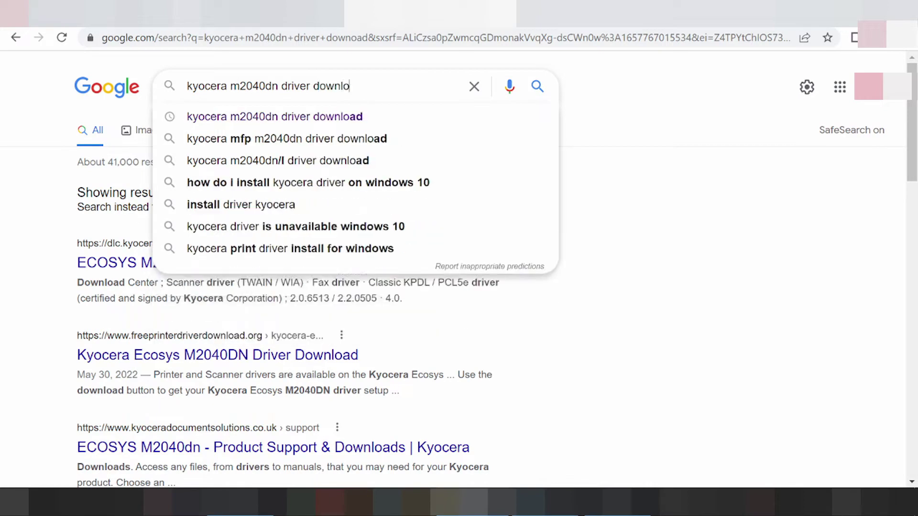
{"action": "key", "text": "Return"}
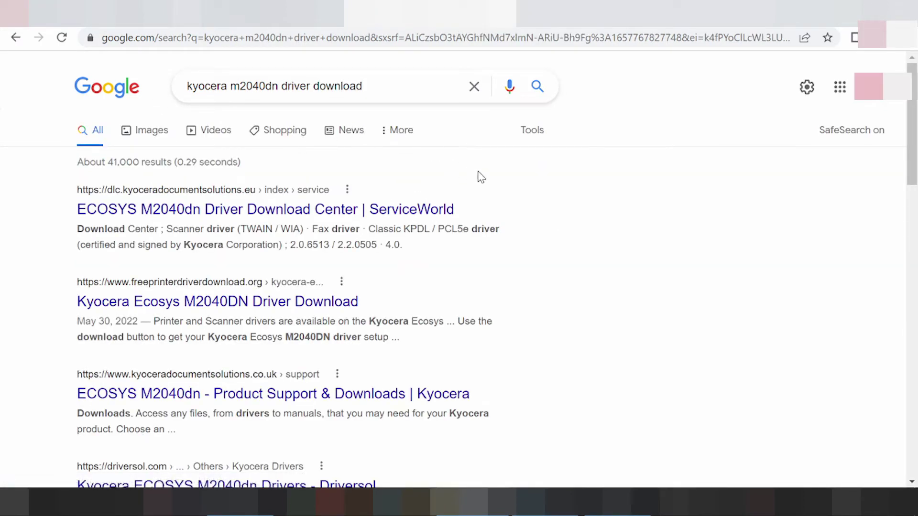
{"action": "scroll", "coordinate": [495, 187], "scroll_direction": "down", "scroll_amount": 2}
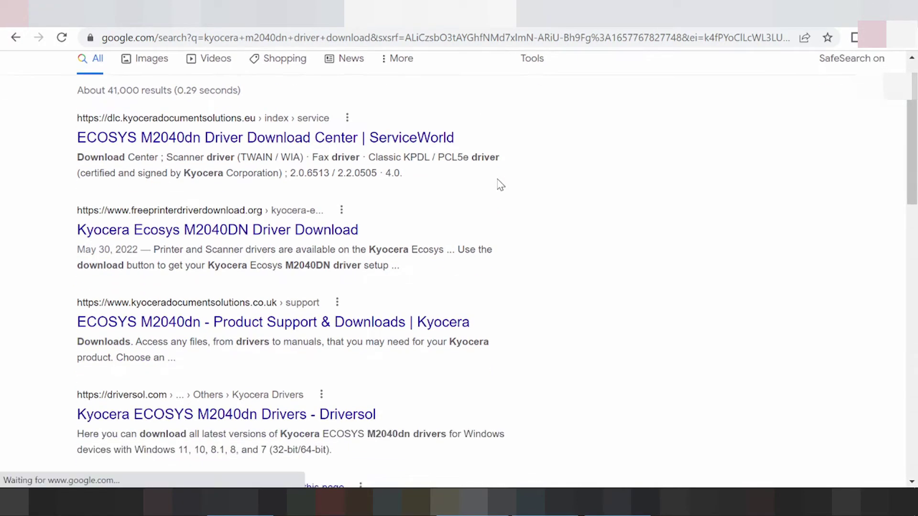
{"action": "scroll", "coordinate": [500, 185], "scroll_direction": "down", "scroll_amount": 2}
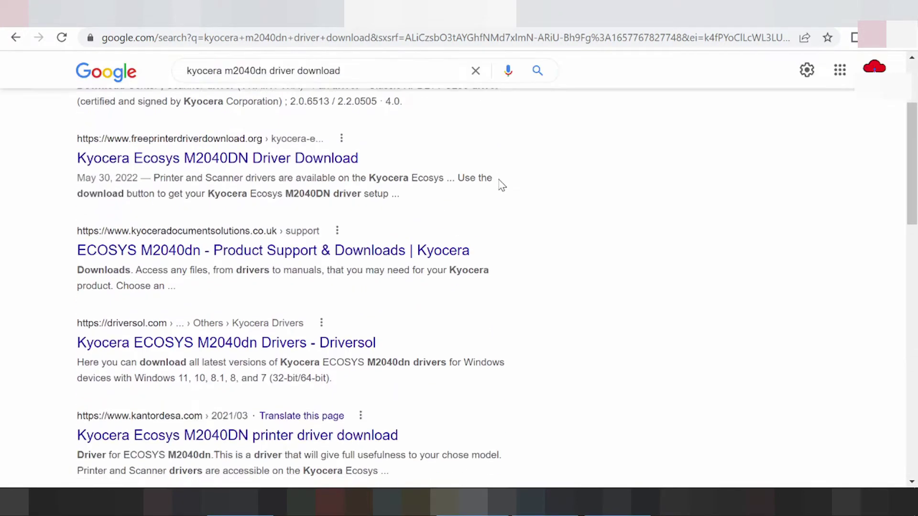
{"action": "scroll", "coordinate": [501, 186], "scroll_direction": "down", "scroll_amount": 6}
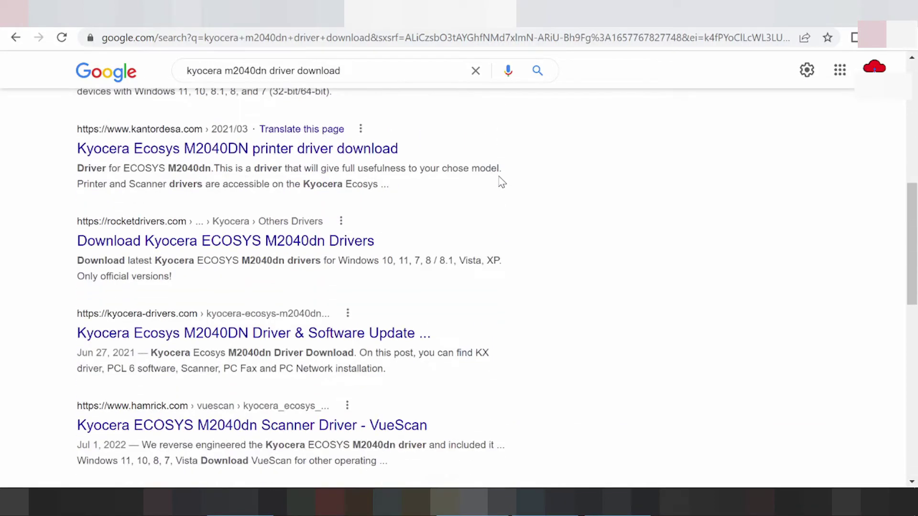
{"action": "scroll", "coordinate": [501, 183], "scroll_direction": "up", "scroll_amount": 3}
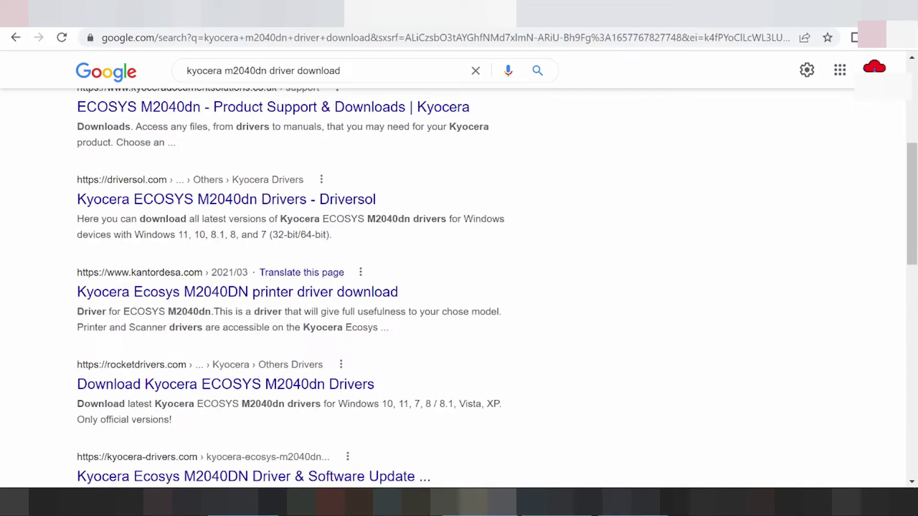
{"action": "scroll", "coordinate": [293, 194], "scroll_direction": "up", "scroll_amount": 2}
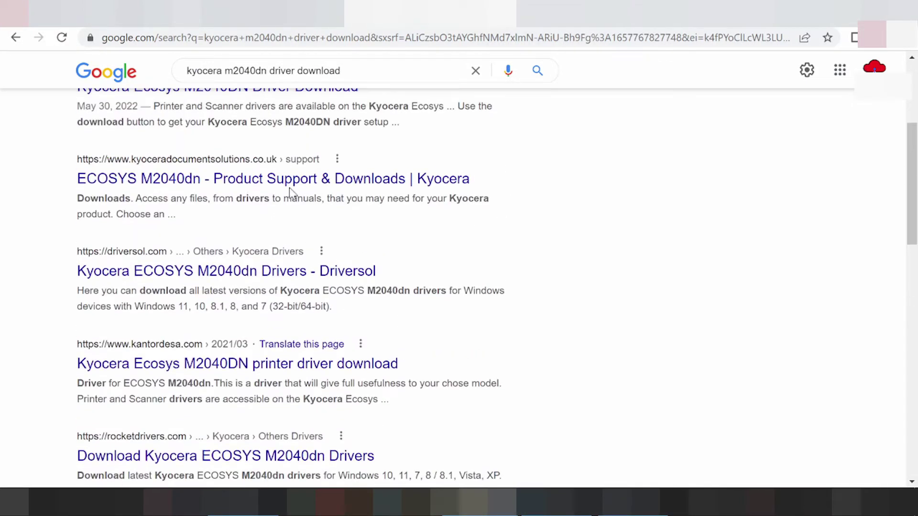
- Open the ECOSYS M2040dn Product Support & Downloads result and highlight the detected Windows 10
{"action": "left_click", "coordinate": [195, 180]}
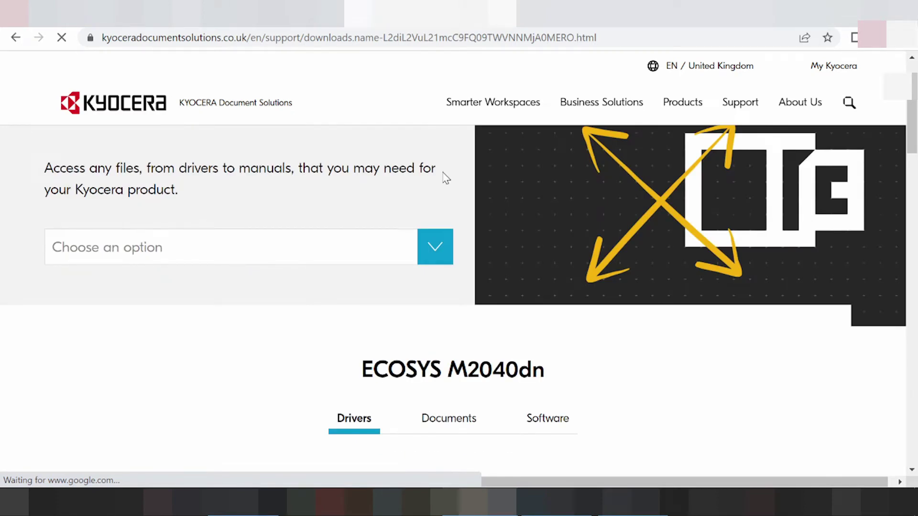
{"action": "scroll", "coordinate": [443, 172], "scroll_direction": "down", "scroll_amount": 3}
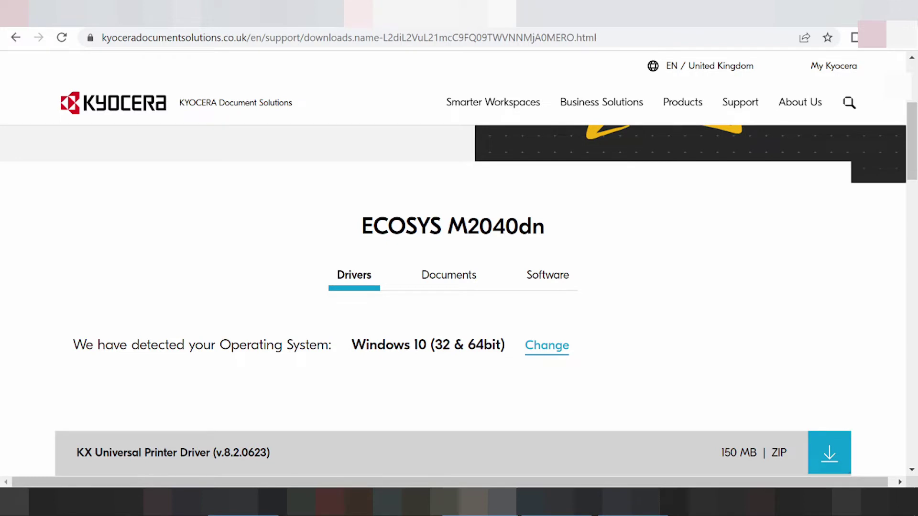
{"action": "scroll", "coordinate": [459, 287], "scroll_direction": "down", "scroll_amount": 3}
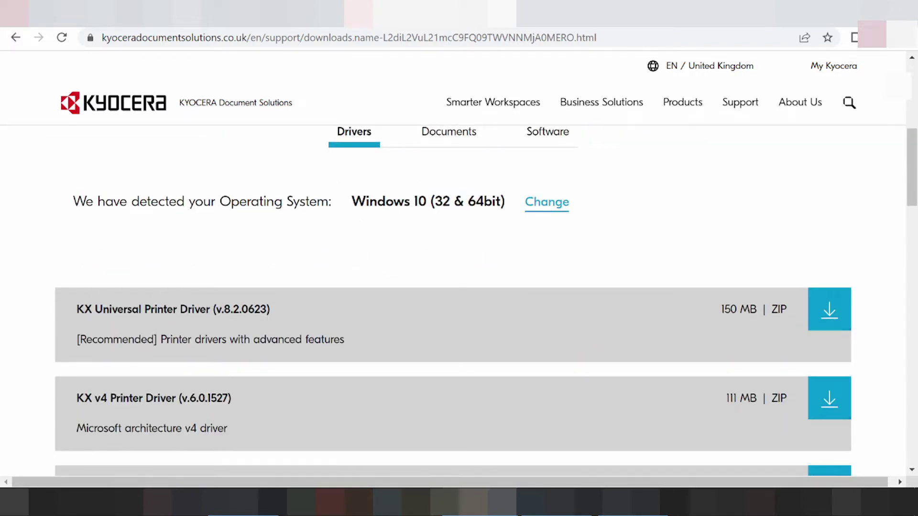
{"action": "left_click_drag", "start_coordinate": [352, 201], "coordinate": [422, 211]}
- Change the driver operating system filter from Windows 10 to Apple
{"action": "left_click", "coordinate": [547, 206]}
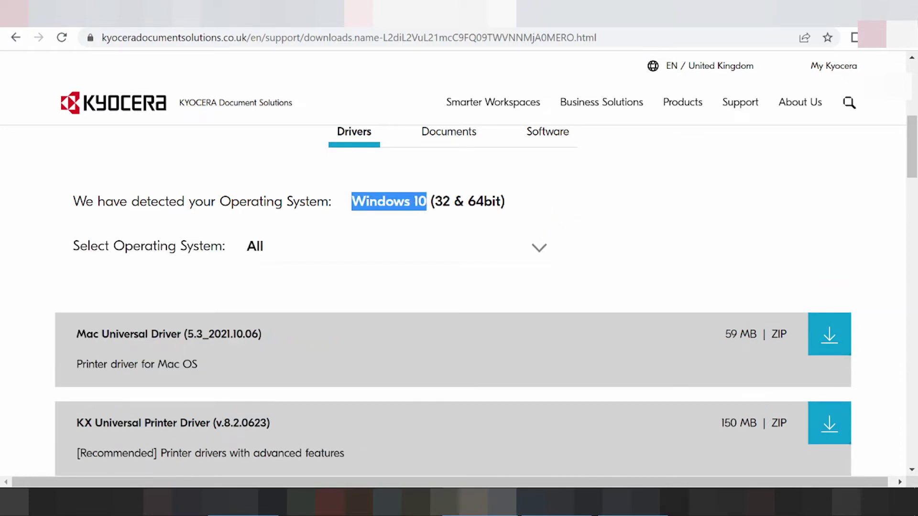
{"action": "left_click", "coordinate": [538, 248]}
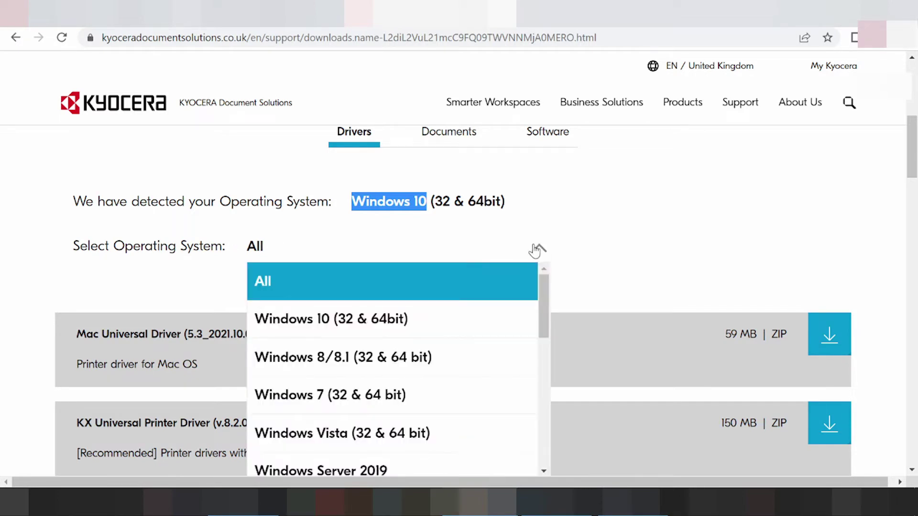
{"action": "scroll", "coordinate": [626, 229], "scroll_direction": "down", "scroll_amount": 1}
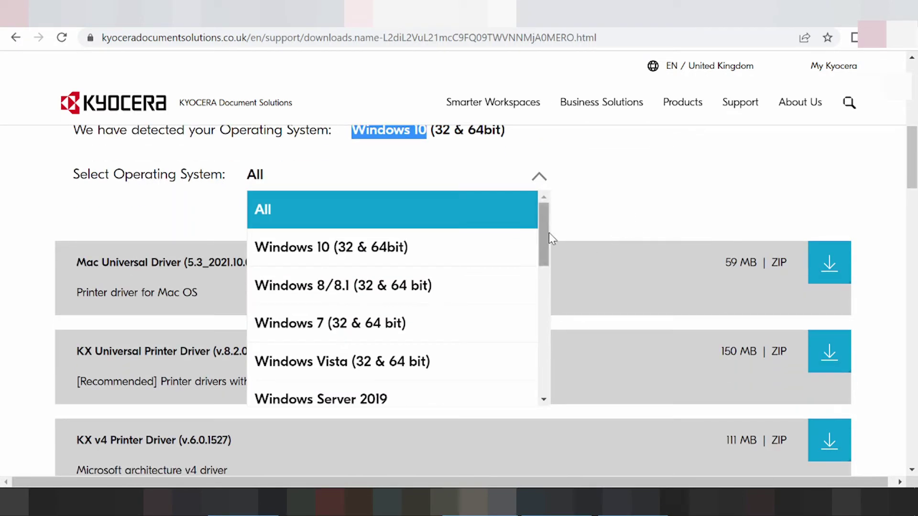
{"action": "left_click_drag", "start_coordinate": [547, 233], "coordinate": [557, 334]}
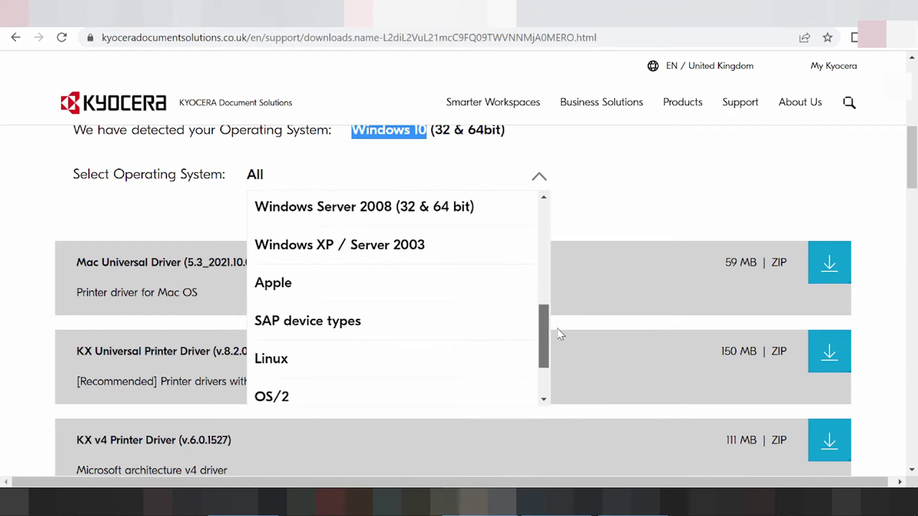
{"action": "left_click", "coordinate": [299, 290]}
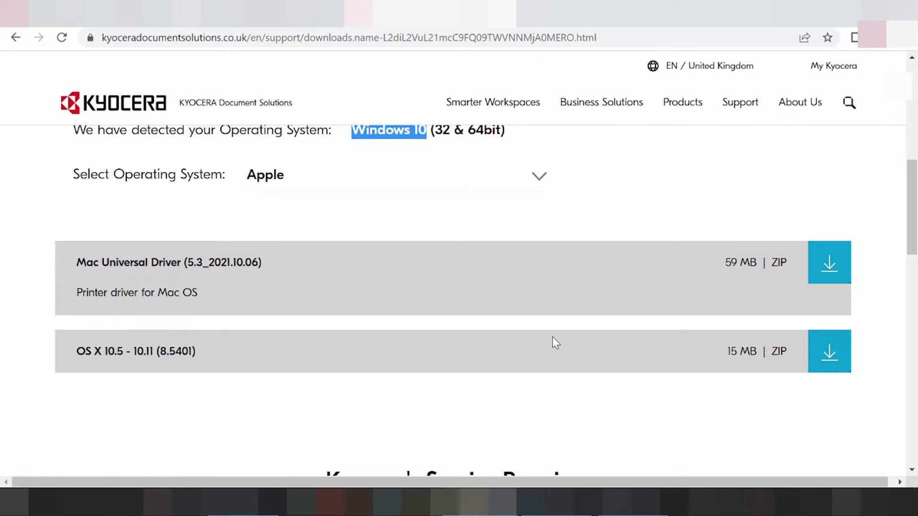
- Reopen and close the operating system list twice, keeping Apple selected
{"action": "scroll", "coordinate": [658, 346], "scroll_direction": "down", "scroll_amount": 2}
{"action": "scroll", "coordinate": [401, 277], "scroll_direction": "up", "scroll_amount": 3}
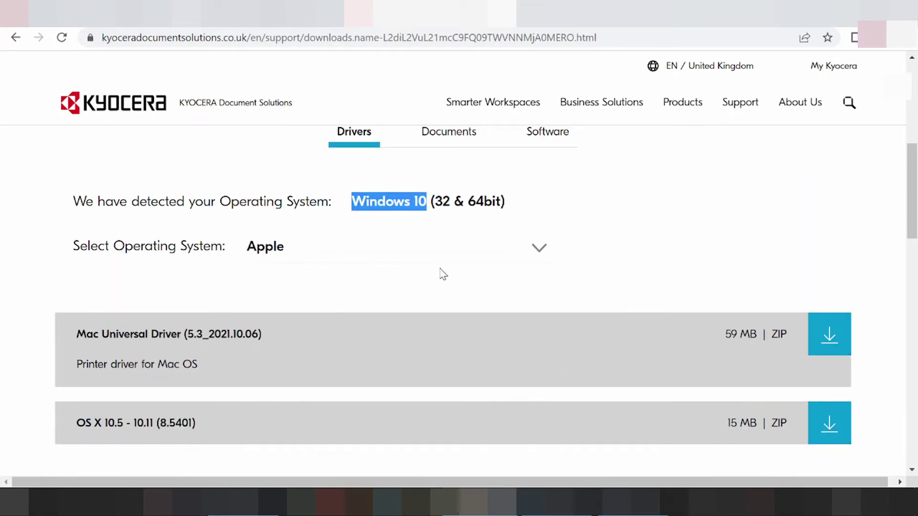
{"action": "left_click", "coordinate": [535, 246]}
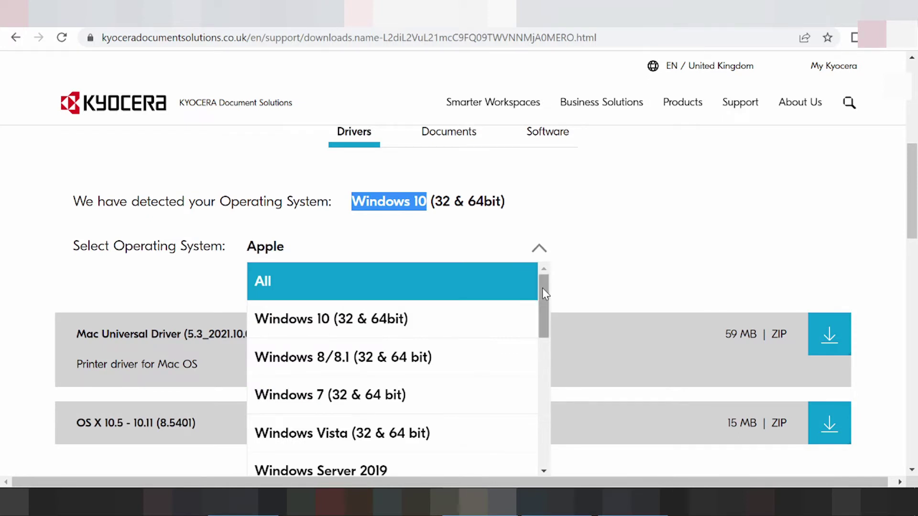
{"action": "left_click_drag", "start_coordinate": [544, 292], "coordinate": [574, 286]}
{"action": "left_click", "coordinate": [574, 286]}
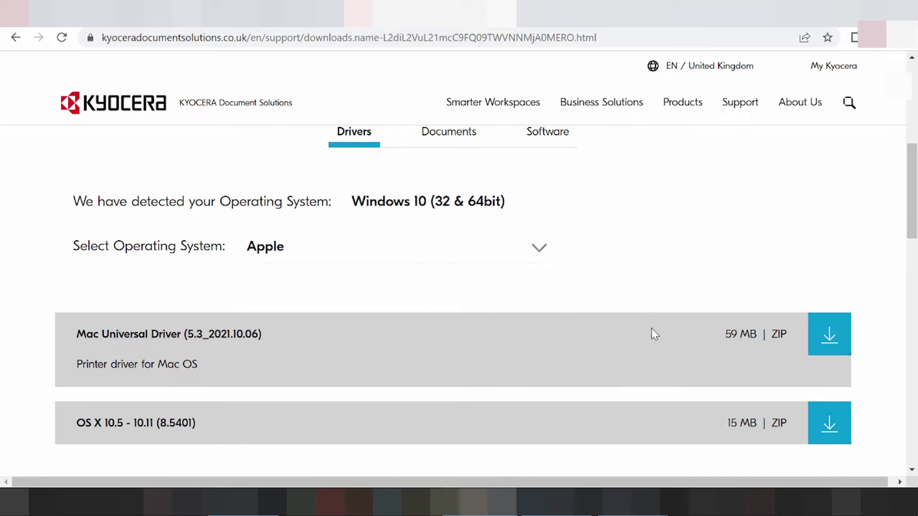
{"action": "left_click", "coordinate": [526, 256]}
{"action": "left_click", "coordinate": [526, 255]}
- Accept the terms to start downloading the Mac Universal Driver zip file
{"action": "left_click", "coordinate": [834, 344]}
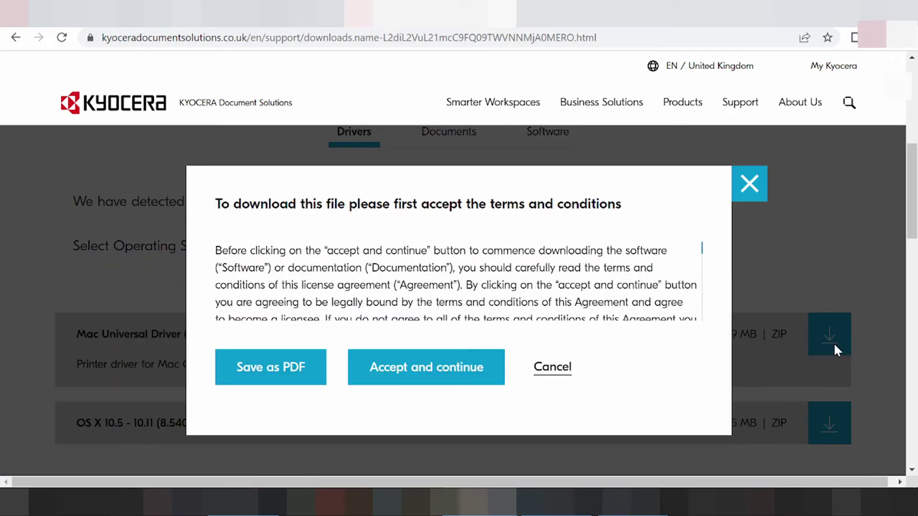
{"action": "scroll", "coordinate": [457, 289], "scroll_direction": "down", "scroll_amount": 10}
{"action": "scroll", "coordinate": [456, 282], "scroll_direction": "down", "scroll_amount": 20}
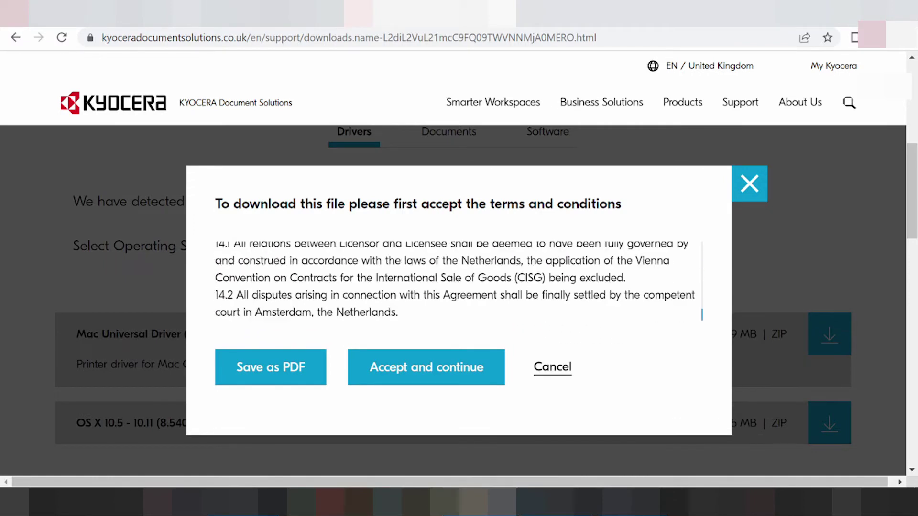
{"action": "left_click", "coordinate": [409, 367]}
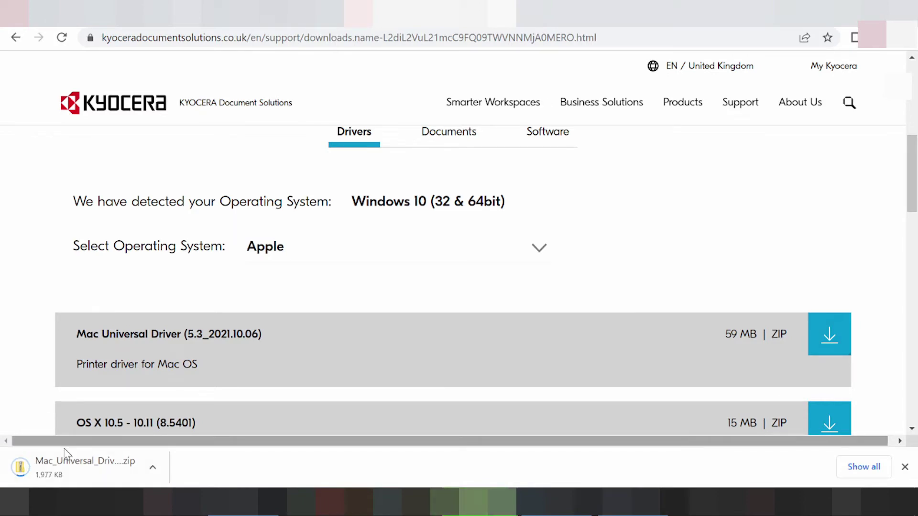
- Cancel the Mac driver download and filter the driver list to Linux
{"action": "left_click", "coordinate": [153, 467]}
{"action": "left_click", "coordinate": [176, 443]}
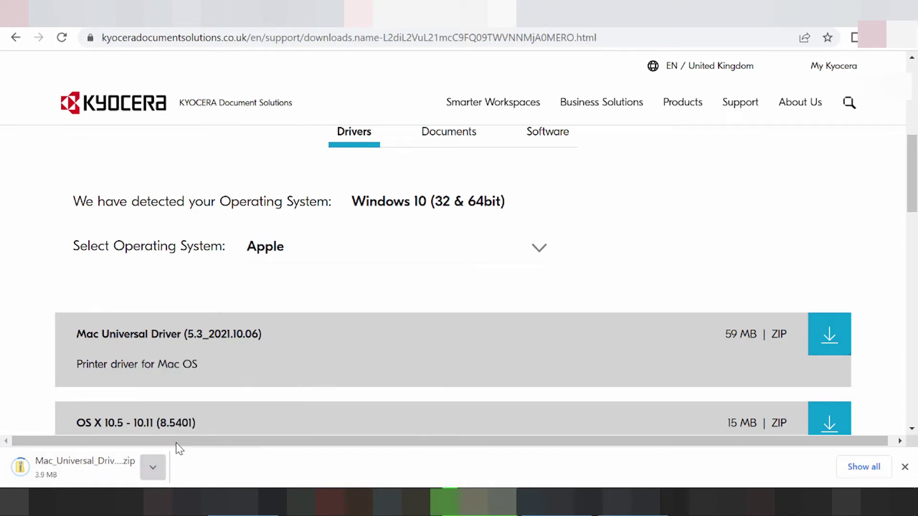
{"action": "left_click", "coordinate": [409, 253]}
{"action": "scroll", "coordinate": [411, 316], "scroll_direction": "down", "scroll_amount": 5}
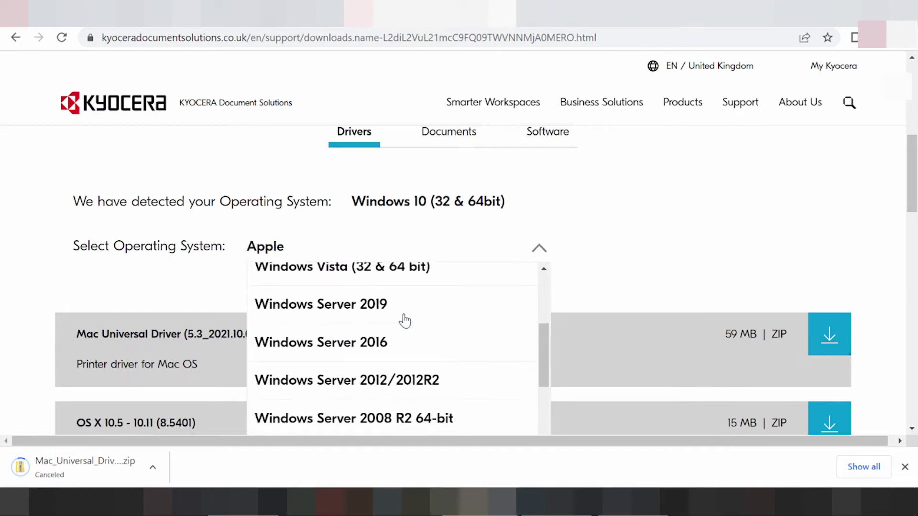
{"action": "scroll", "coordinate": [404, 319], "scroll_direction": "down", "scroll_amount": 3}
{"action": "scroll", "coordinate": [402, 315], "scroll_direction": "down", "scroll_amount": 1}
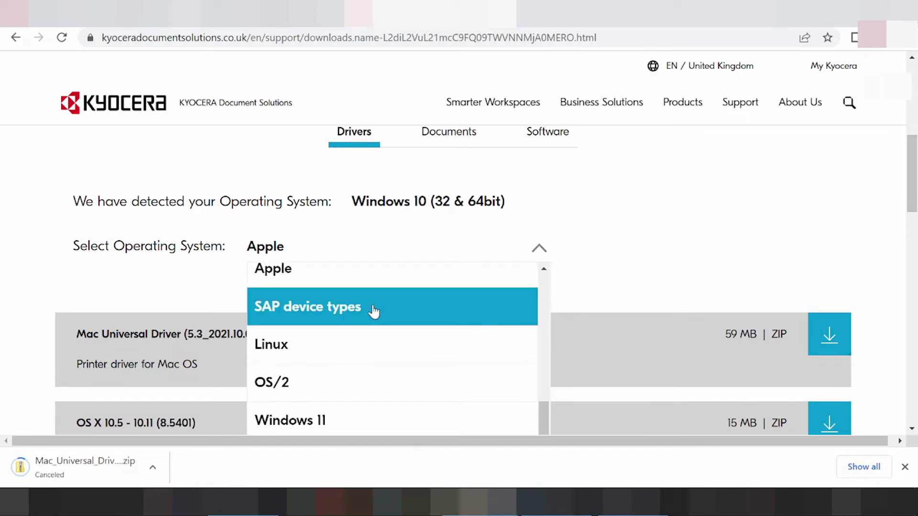
{"action": "left_click", "coordinate": [319, 350]}
- Select the SANE driver descriptions and scroll through the Linux driver list
{"action": "scroll", "coordinate": [199, 301], "scroll_direction": "down", "scroll_amount": 3}
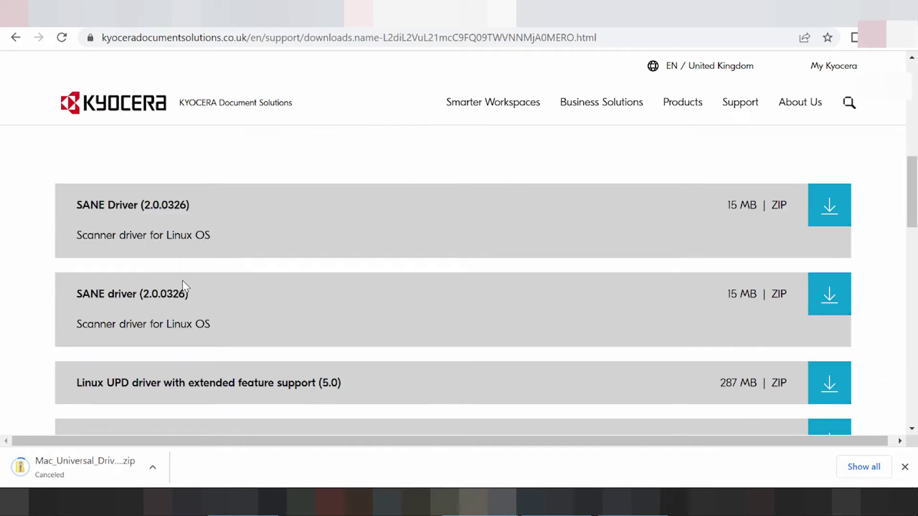
{"action": "left_click_drag", "start_coordinate": [82, 234], "coordinate": [205, 235]}
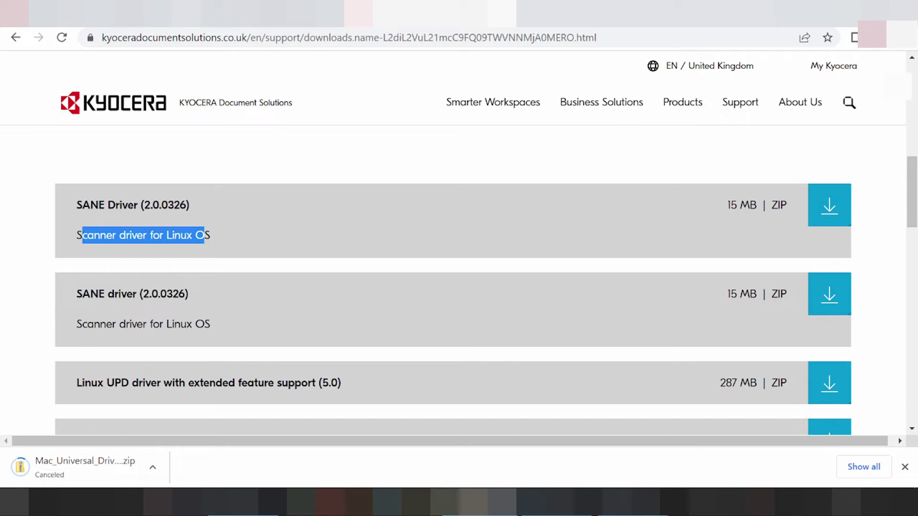
{"action": "left_click_drag", "start_coordinate": [94, 324], "coordinate": [205, 325]}
{"action": "scroll", "coordinate": [198, 337], "scroll_direction": "down", "scroll_amount": 2}
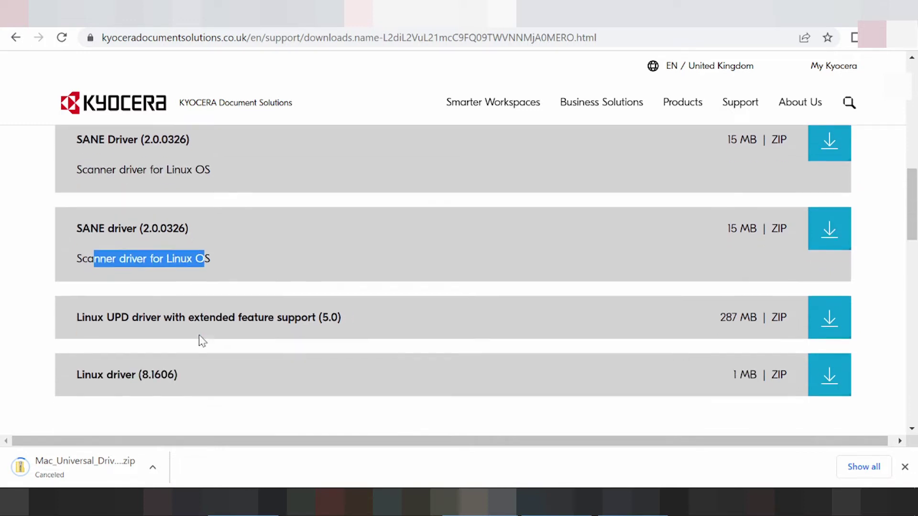
{"action": "scroll", "coordinate": [120, 346], "scroll_direction": "down", "scroll_amount": 2}
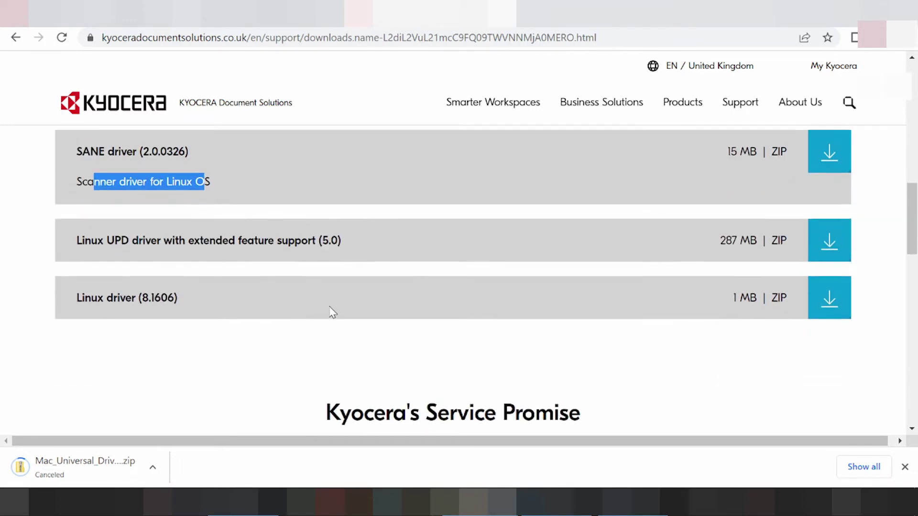
{"action": "scroll", "coordinate": [335, 310], "scroll_direction": "up", "scroll_amount": 2}
{"action": "scroll", "coordinate": [340, 301], "scroll_direction": "up", "scroll_amount": 3}
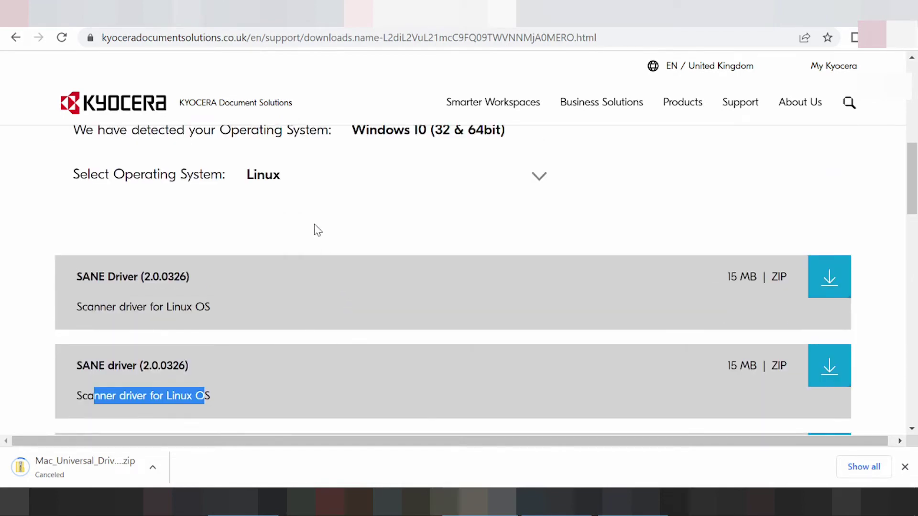
{"action": "left_click", "coordinate": [299, 181]}
- Choose Windows 11 as the driver operating system
{"action": "scroll", "coordinate": [337, 284], "scroll_direction": "down", "scroll_amount": 3}
{"action": "scroll", "coordinate": [341, 289], "scroll_direction": "up", "scroll_amount": 3}
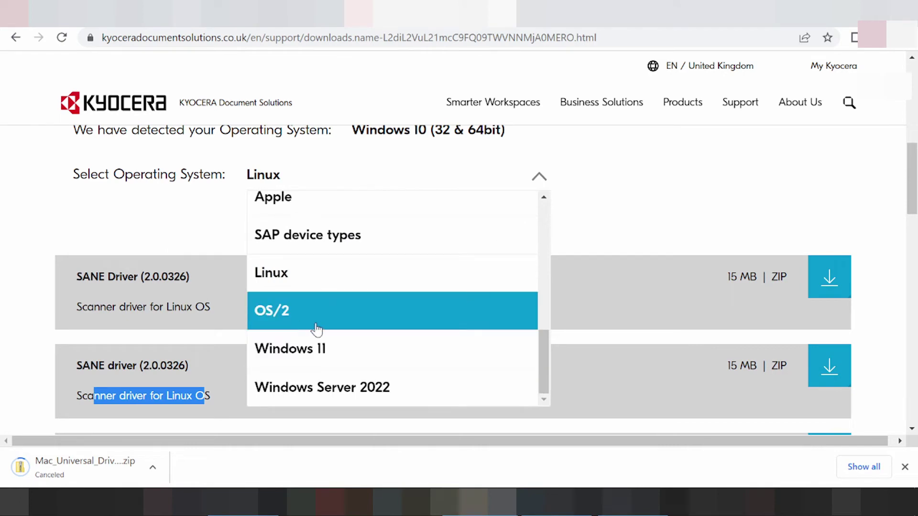
{"action": "left_click", "coordinate": [290, 353]}
- Open and dismiss the canceled download's options and the OS list, keeping Windows 11
{"action": "left_click", "coordinate": [154, 466]}
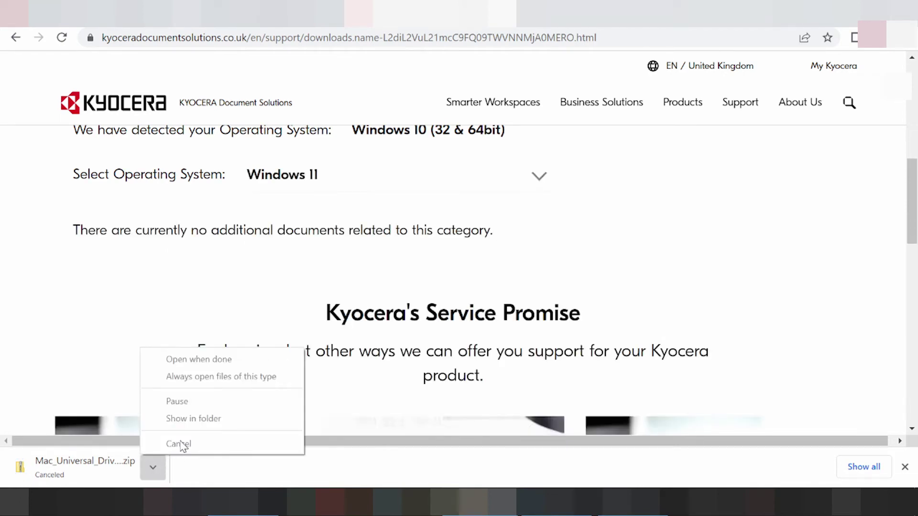
{"action": "left_click", "coordinate": [39, 398]}
{"action": "scroll", "coordinate": [299, 229], "scroll_direction": "down", "scroll_amount": 4}
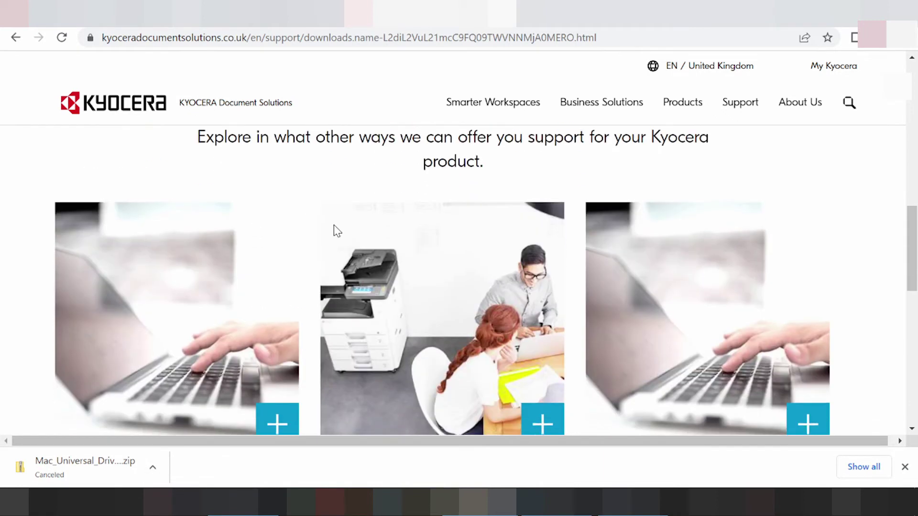
{"action": "scroll", "coordinate": [359, 251], "scroll_direction": "up", "scroll_amount": 4}
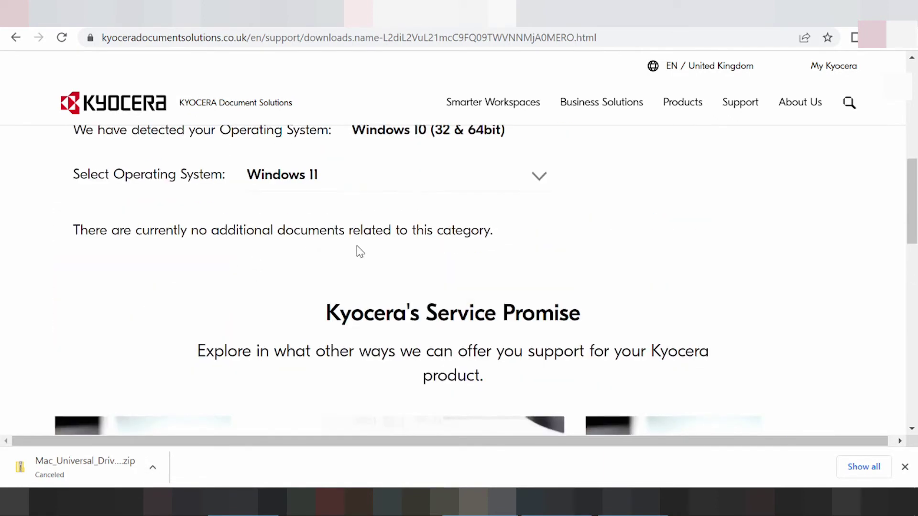
{"action": "left_click", "coordinate": [343, 188]}
{"action": "scroll", "coordinate": [385, 320], "scroll_direction": "down", "scroll_amount": 5}
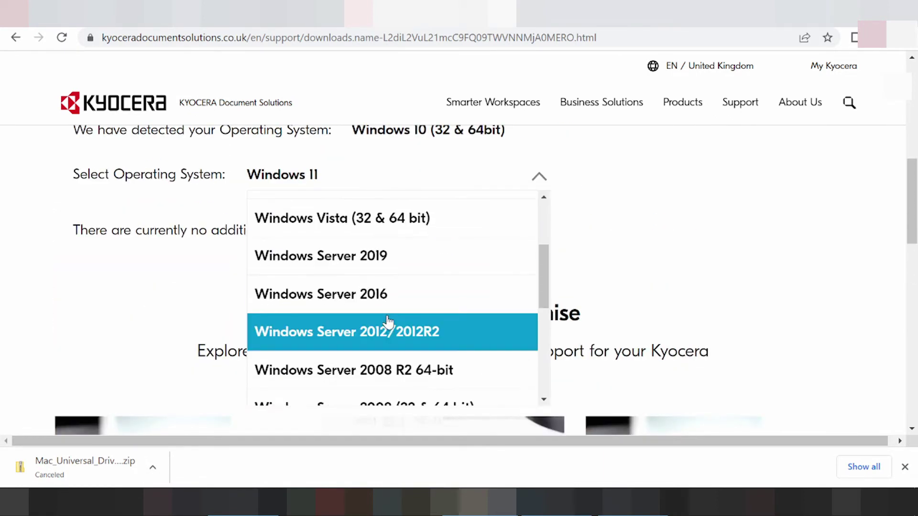
{"action": "left_click", "coordinate": [175, 322]}
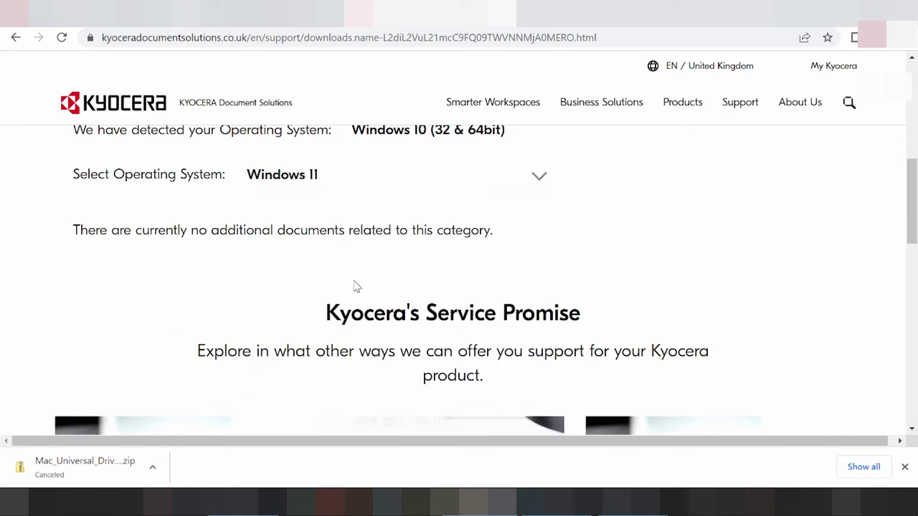
{"action": "scroll", "coordinate": [344, 287], "scroll_direction": "down", "scroll_amount": 3}
{"action": "scroll", "coordinate": [383, 282], "scroll_direction": "down", "scroll_amount": 6}
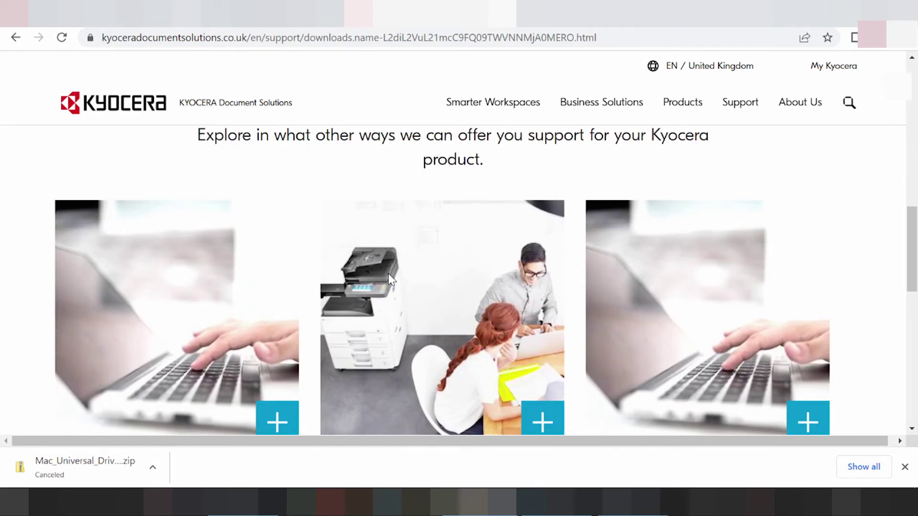
{"action": "scroll", "coordinate": [415, 285], "scroll_direction": "up", "scroll_amount": 5}
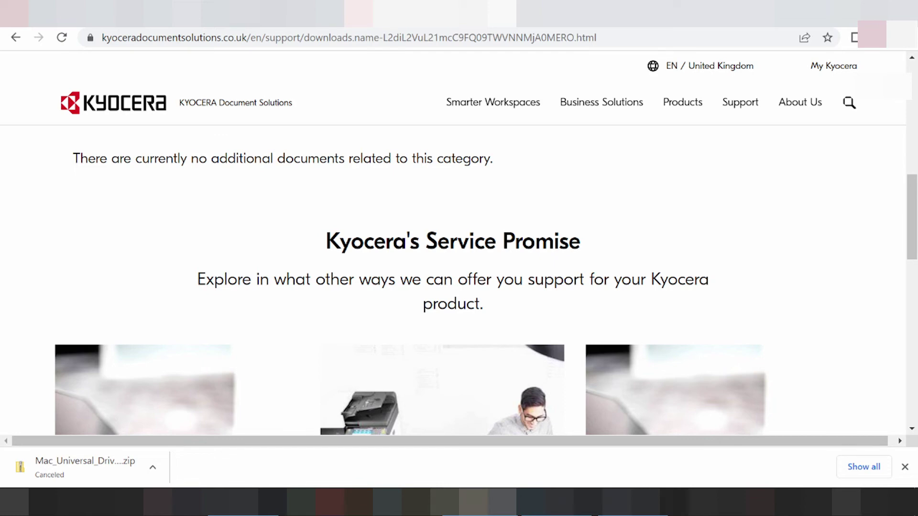
{"action": "scroll", "coordinate": [455, 242], "scroll_direction": "up", "scroll_amount": 2}
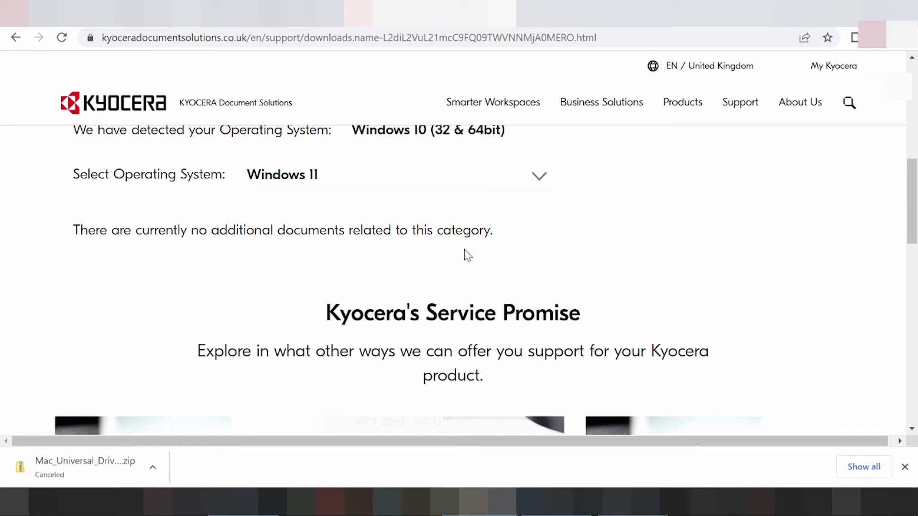
- Browse the ECOSYS M2040dn Software downloads section
{"action": "scroll", "coordinate": [465, 254], "scroll_direction": "up", "scroll_amount": 3}
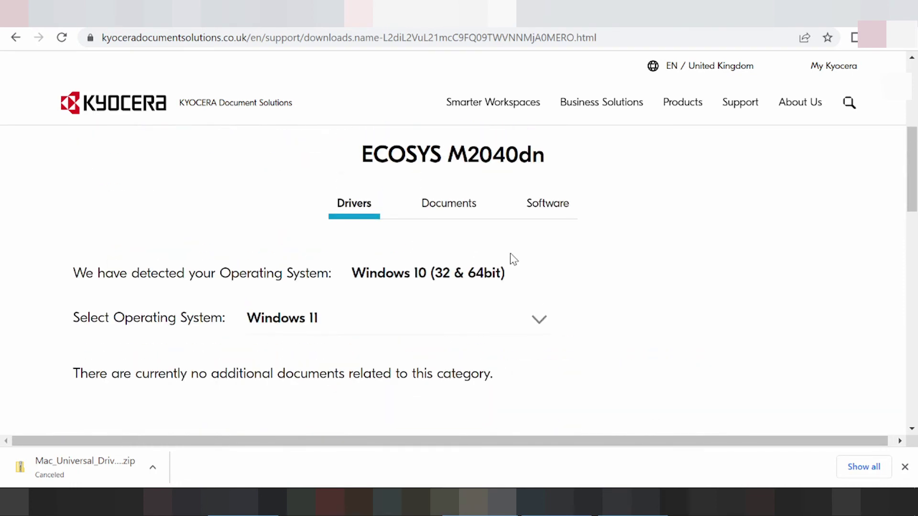
{"action": "left_click", "coordinate": [551, 206]}
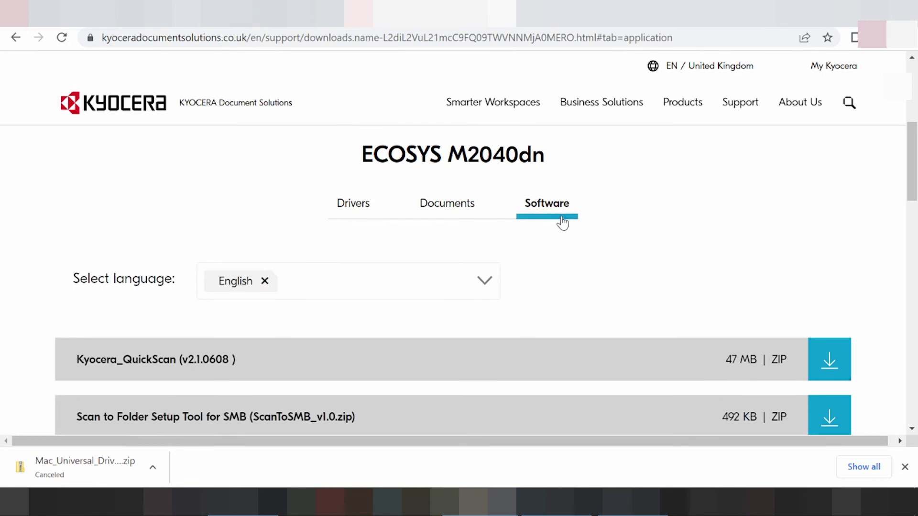
{"action": "scroll", "coordinate": [564, 221], "scroll_direction": "down", "scroll_amount": 3}
{"action": "scroll", "coordinate": [567, 225], "scroll_direction": "up", "scroll_amount": 1}
{"action": "scroll", "coordinate": [566, 224], "scroll_direction": "up", "scroll_amount": 2}
{"action": "scroll", "coordinate": [566, 225], "scroll_direction": "down", "scroll_amount": 1}
{"action": "scroll", "coordinate": [566, 229], "scroll_direction": "down", "scroll_amount": 1}
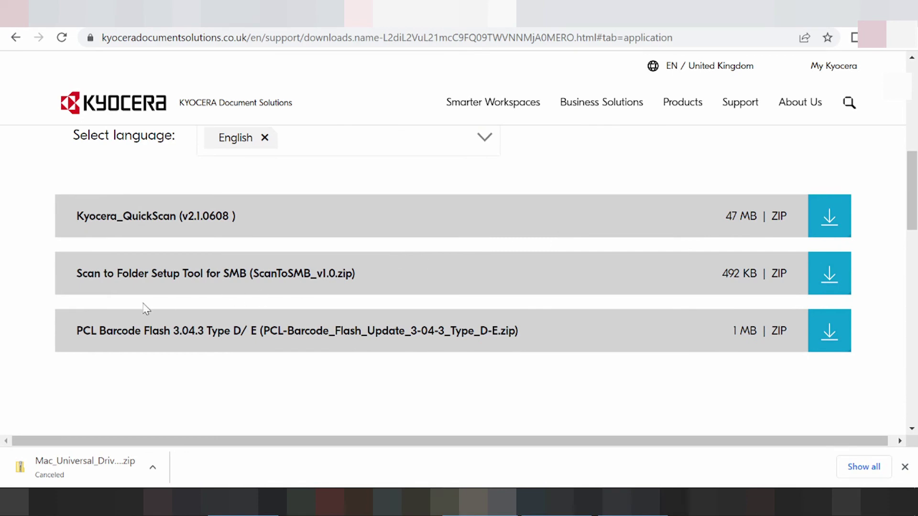
{"action": "scroll", "coordinate": [397, 263], "scroll_direction": "up", "scroll_amount": 2}
{"action": "scroll", "coordinate": [440, 229], "scroll_direction": "up", "scroll_amount": 1}
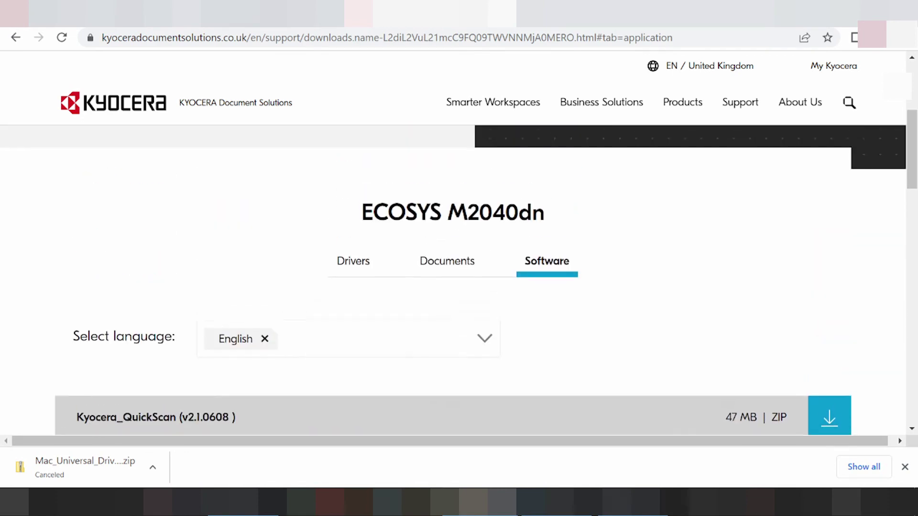
- Switch through the Drivers and Documents tabs, then back to Software
{"action": "left_click", "coordinate": [372, 278]}
{"action": "left_click", "coordinate": [434, 279]}
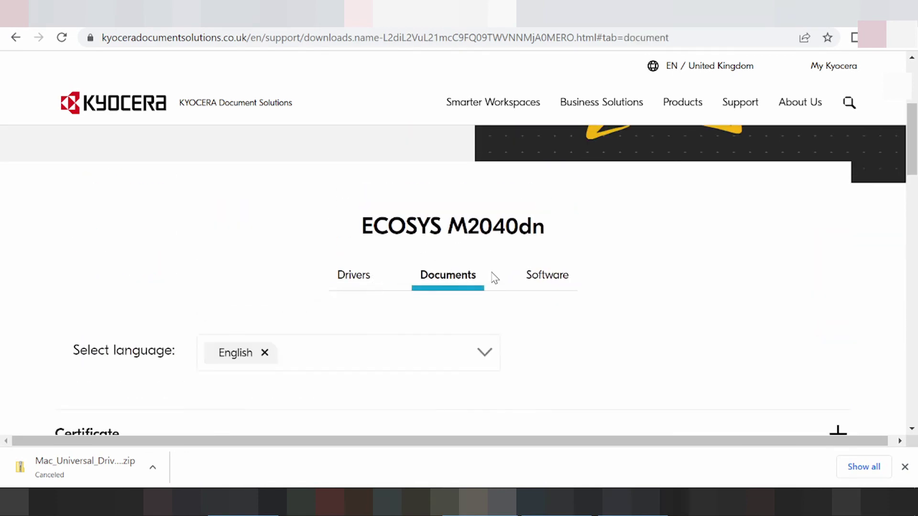
{"action": "left_click", "coordinate": [530, 276]}
{"action": "scroll", "coordinate": [503, 293], "scroll_direction": "down", "scroll_amount": 4}
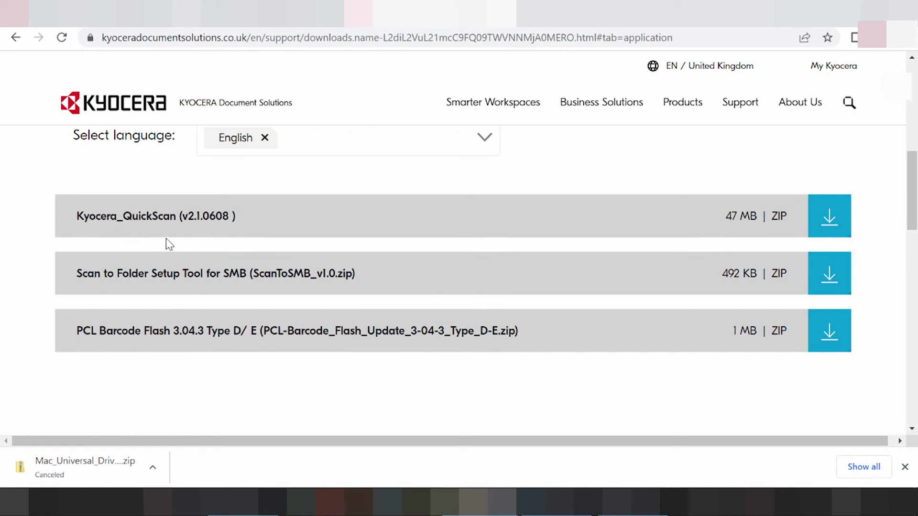
{"action": "scroll", "coordinate": [288, 260], "scroll_direction": "up", "scroll_amount": 3}
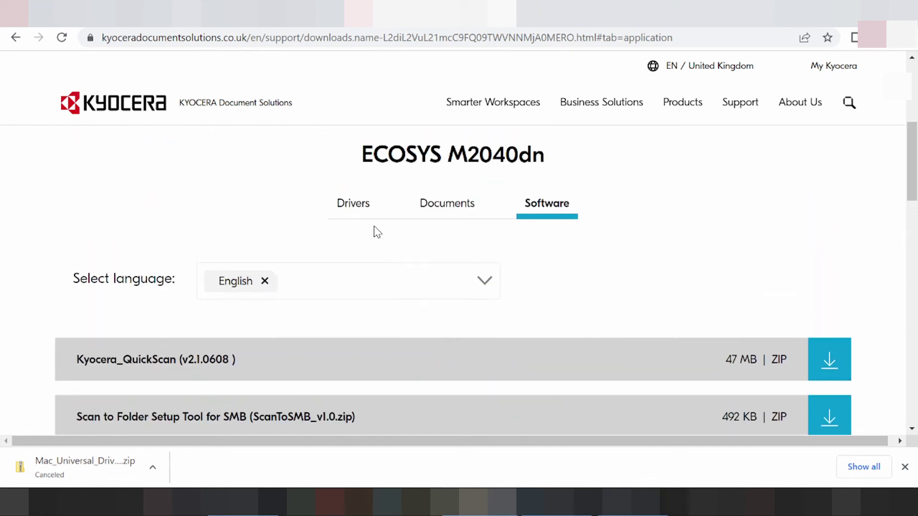
- Return to the Drivers tab and close the downloads shelf
{"action": "left_click", "coordinate": [358, 205]}
{"action": "scroll", "coordinate": [368, 234], "scroll_direction": "down", "scroll_amount": 3}
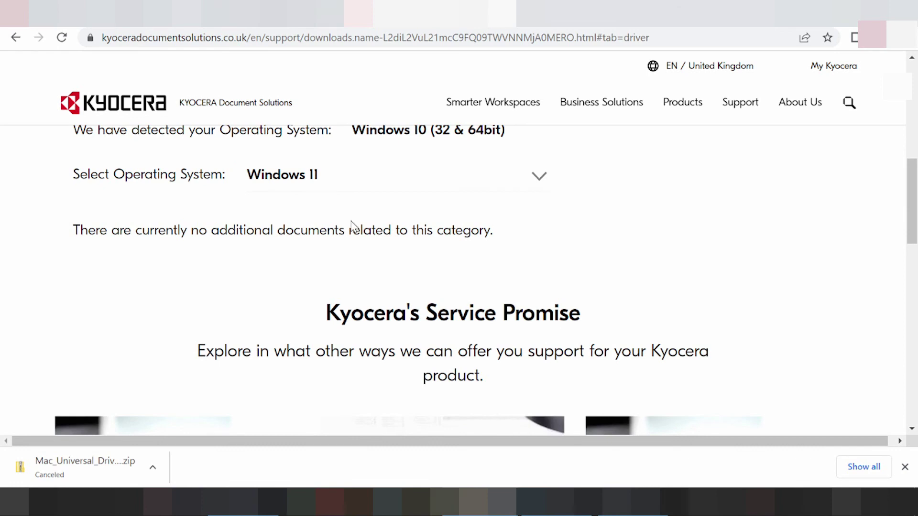
{"action": "left_click", "coordinate": [905, 467]}
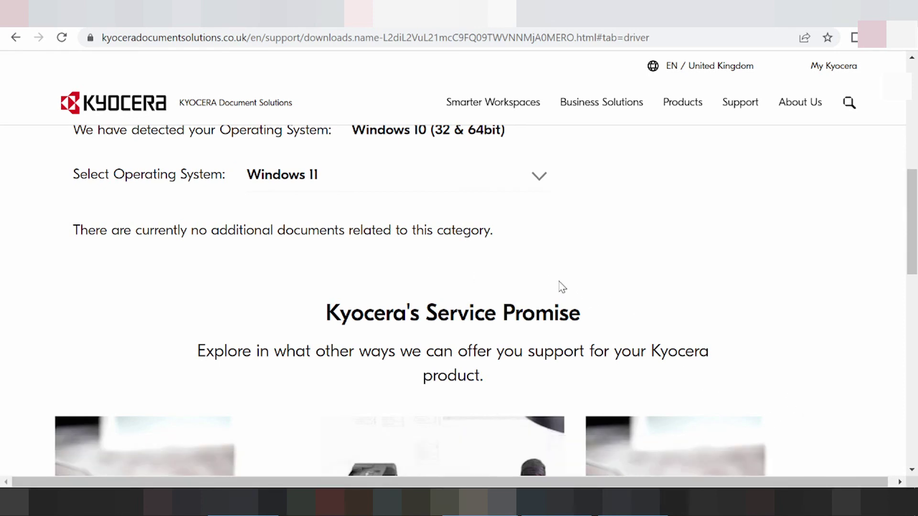